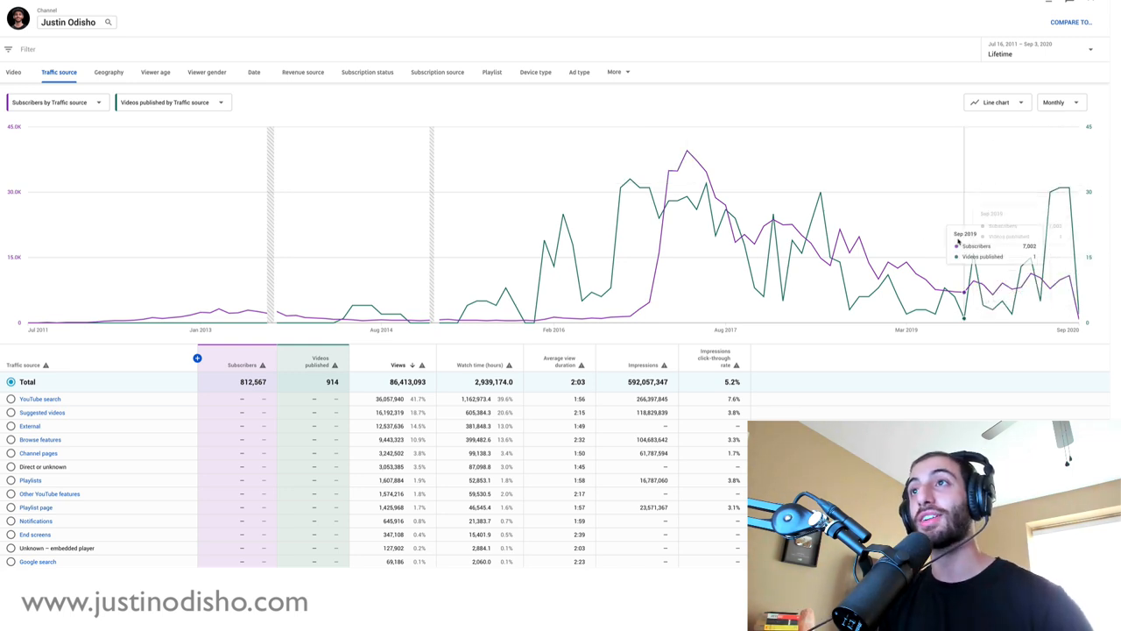
Step: Switch the chart's main metric from Subscribers to Views by traffic source
click(76, 102)
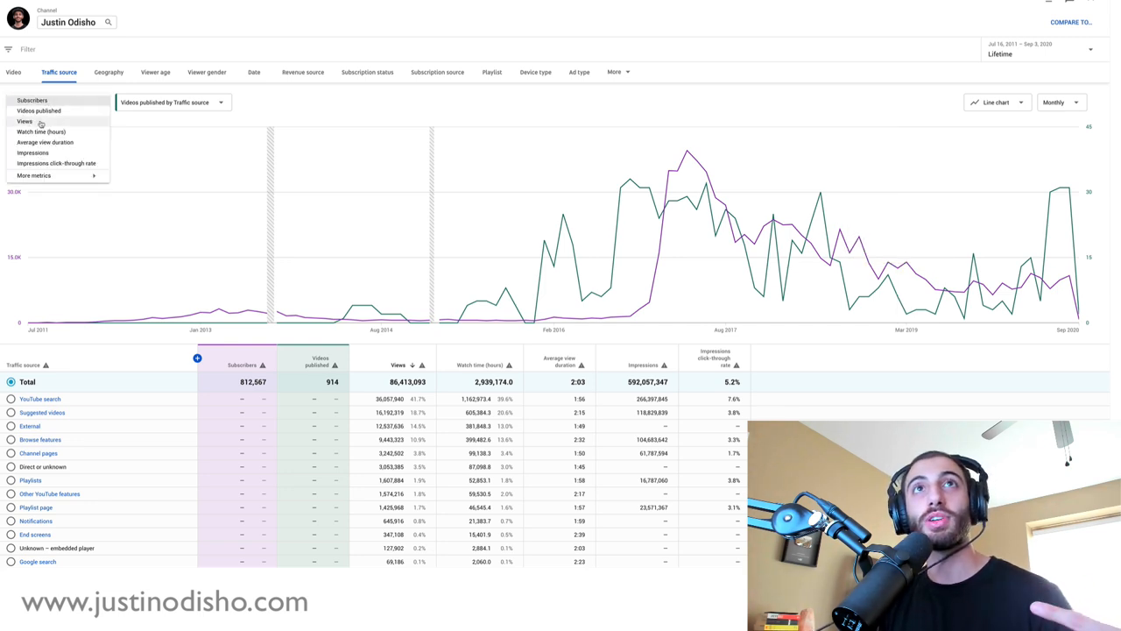
click(41, 121)
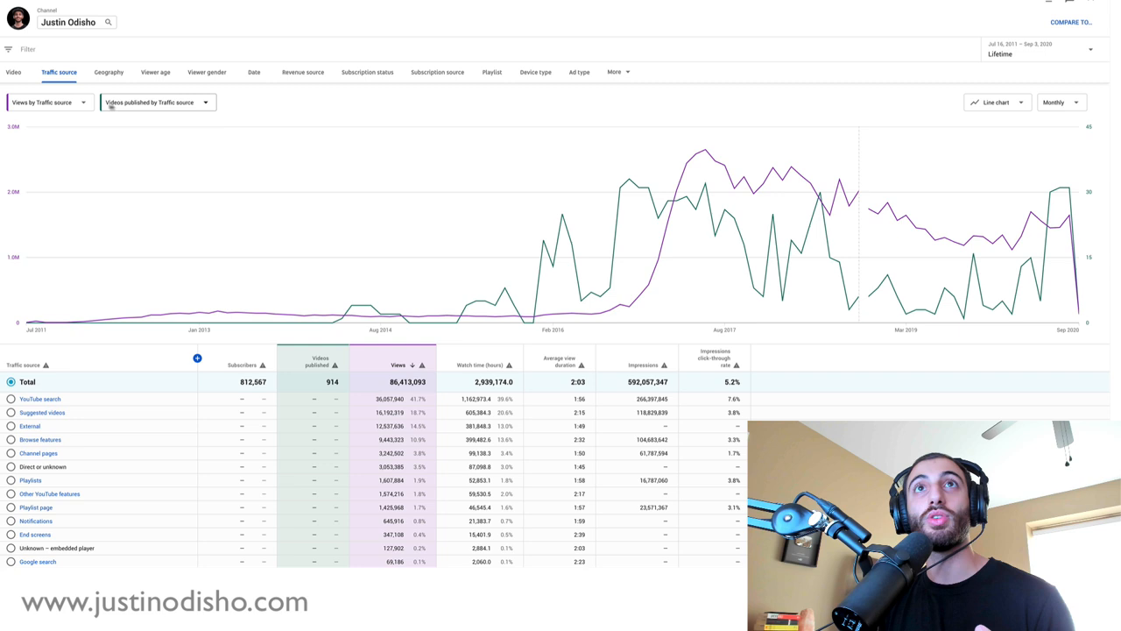
Step: Switch the comparison metric from Videos published to Subscribers
click(153, 103)
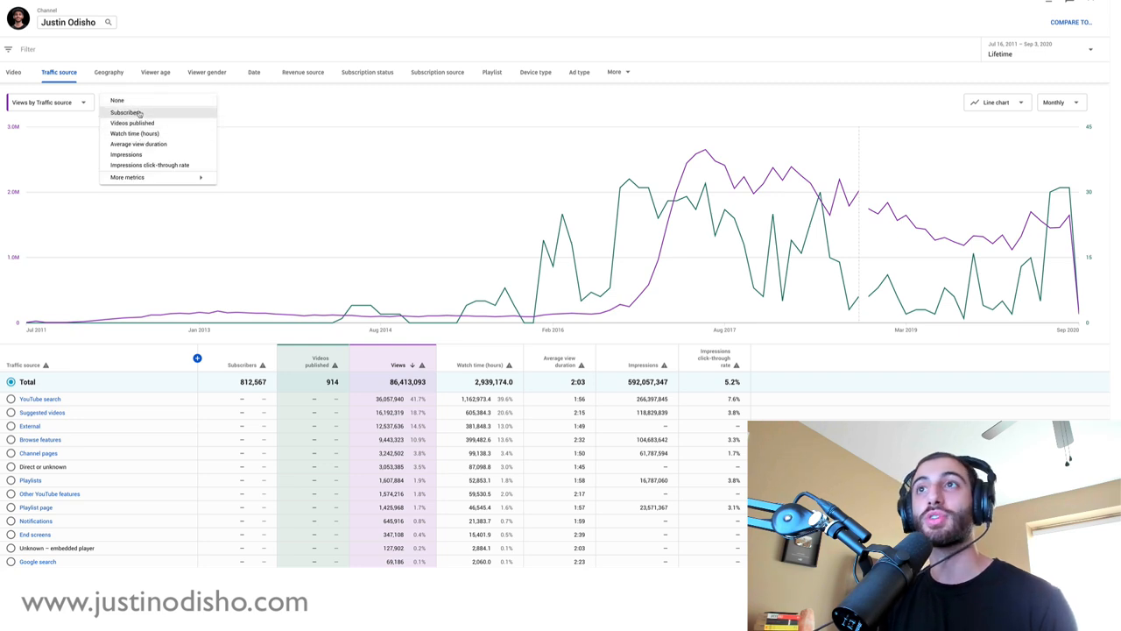
click(125, 112)
mouse_move(445, 206)
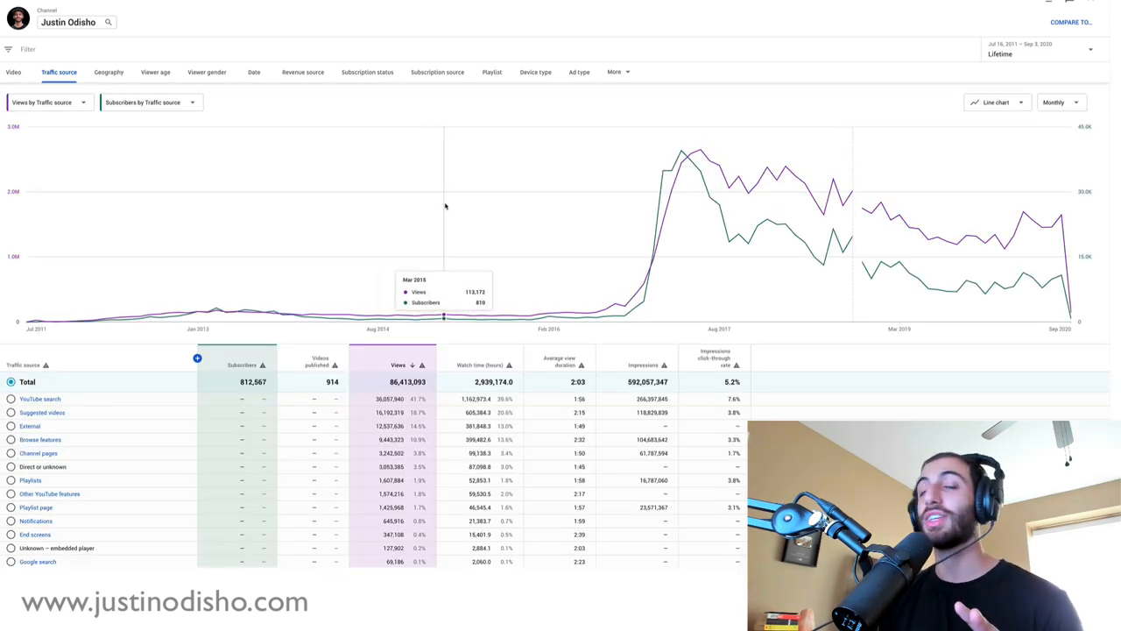